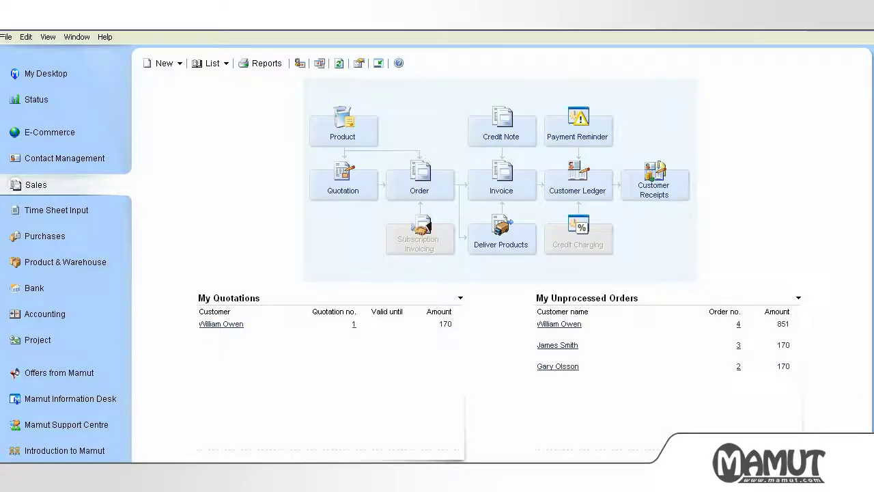
- Mark the installed computer VIDEOPCSUPPORT as Inactive in licence information and close the dialogs
click(106, 38)
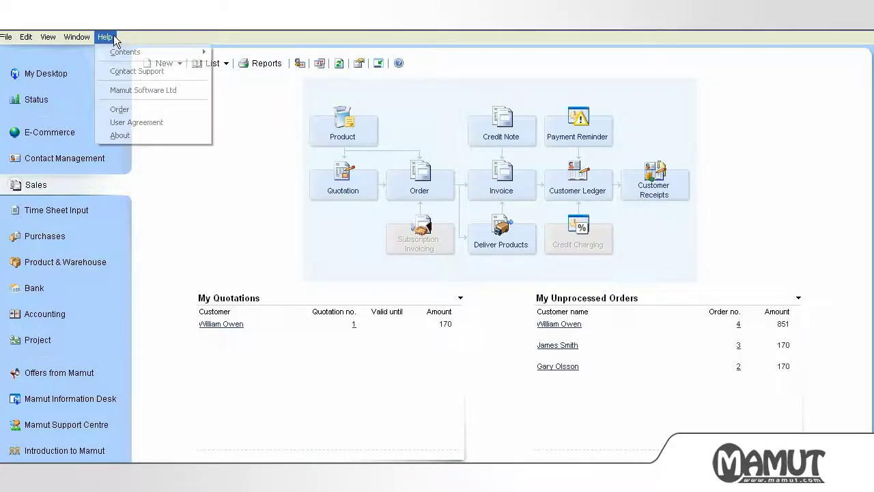
click(121, 136)
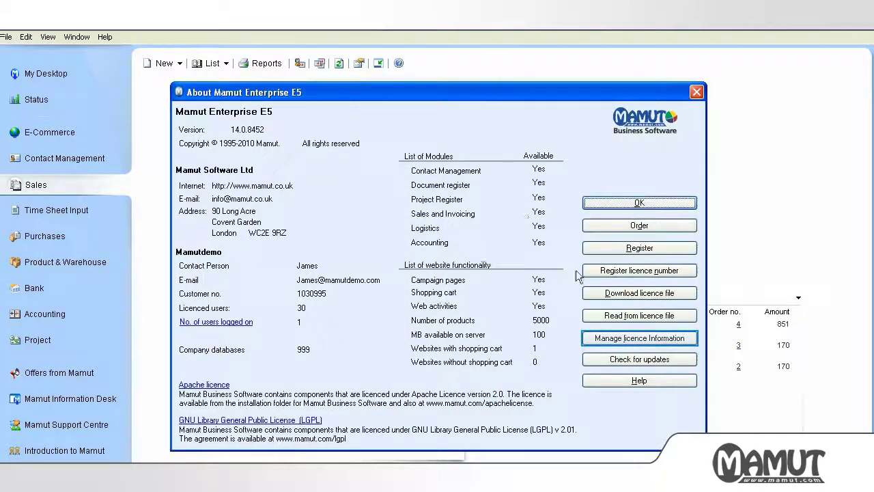
click(592, 337)
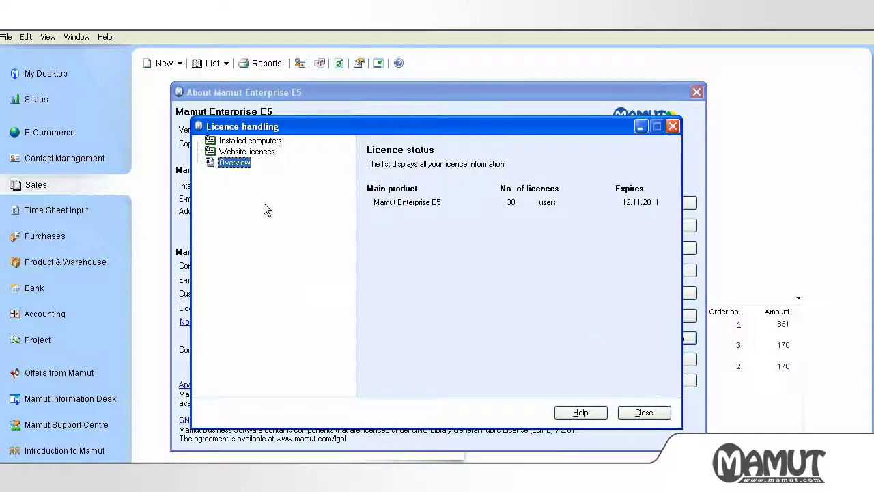
click(252, 142)
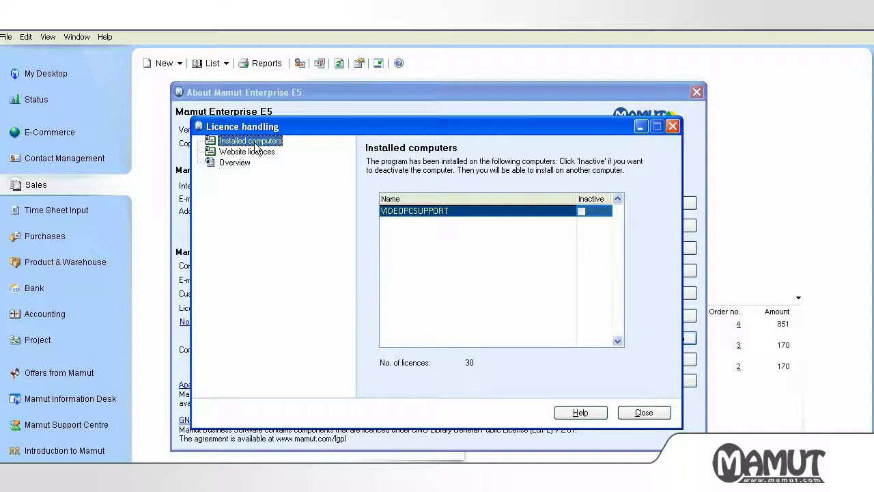
click(582, 212)
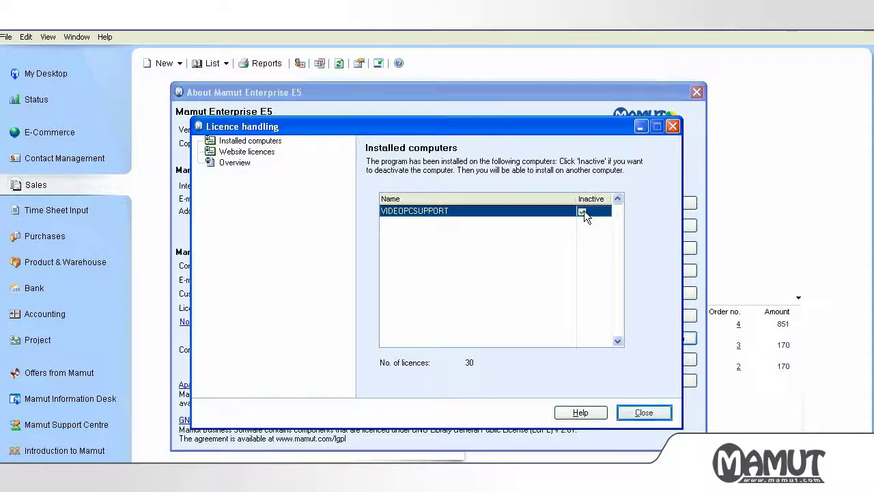
click(638, 413)
click(645, 200)
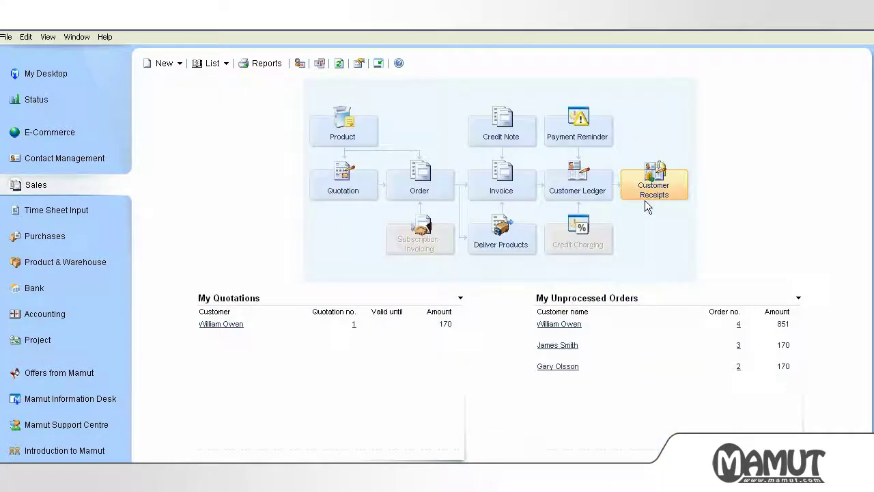
- Start the Create Backup wizard and keep the Standard (recommended) backup type
click(6, 38)
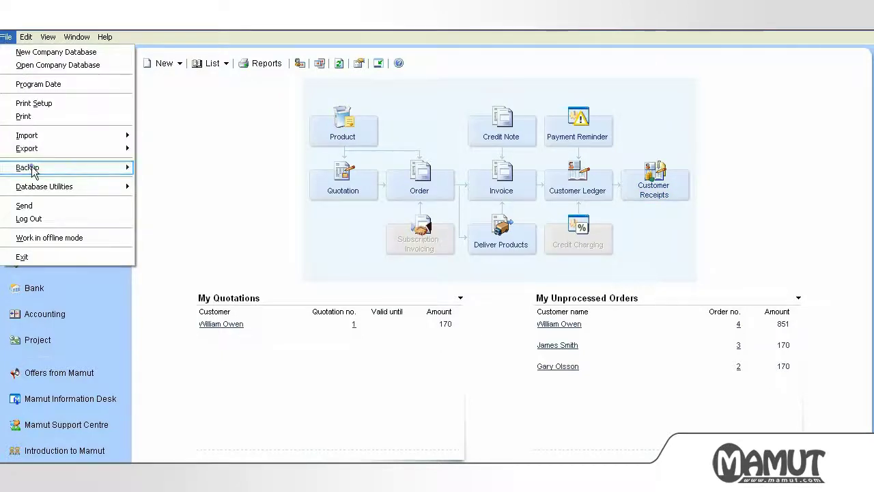
mouse_move(41, 167)
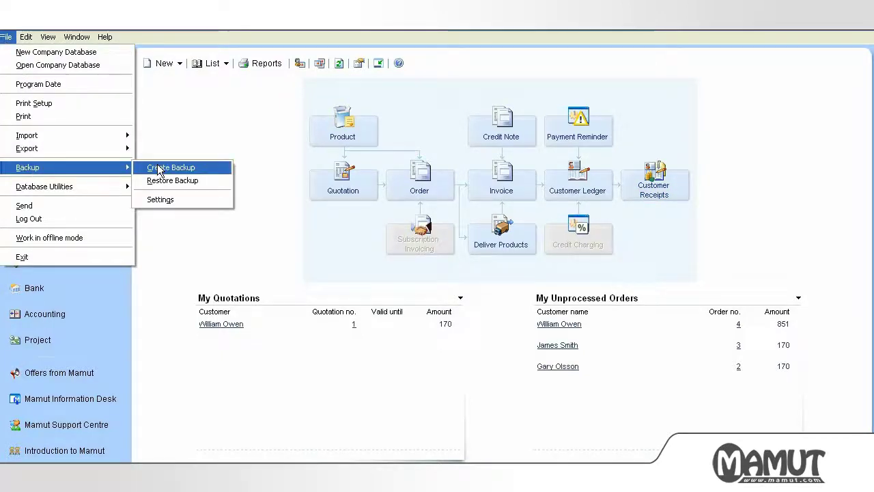
click(164, 167)
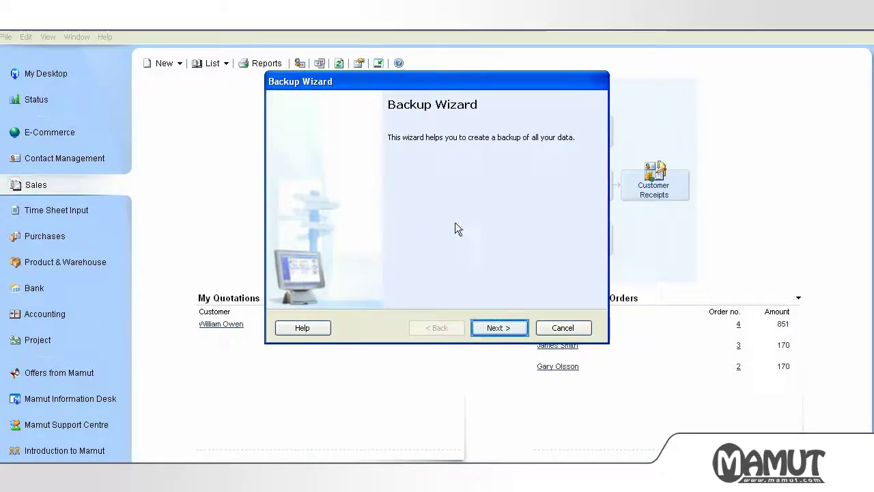
click(512, 327)
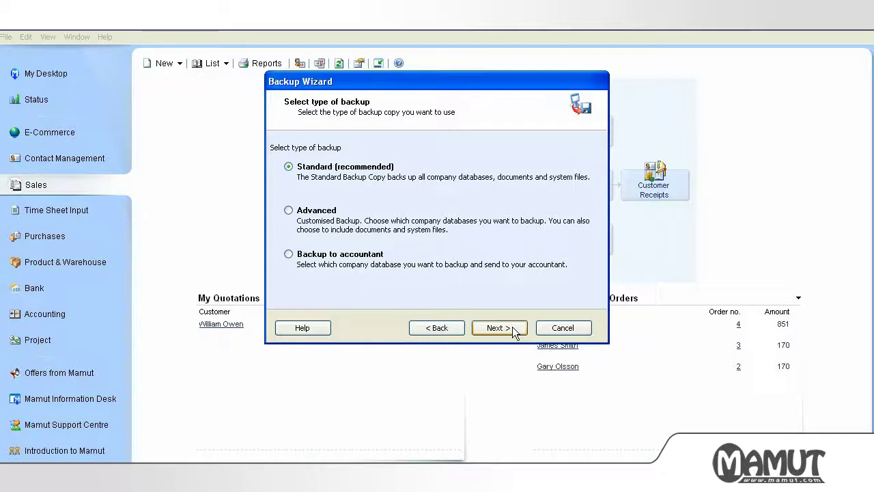
click(512, 326)
click(505, 328)
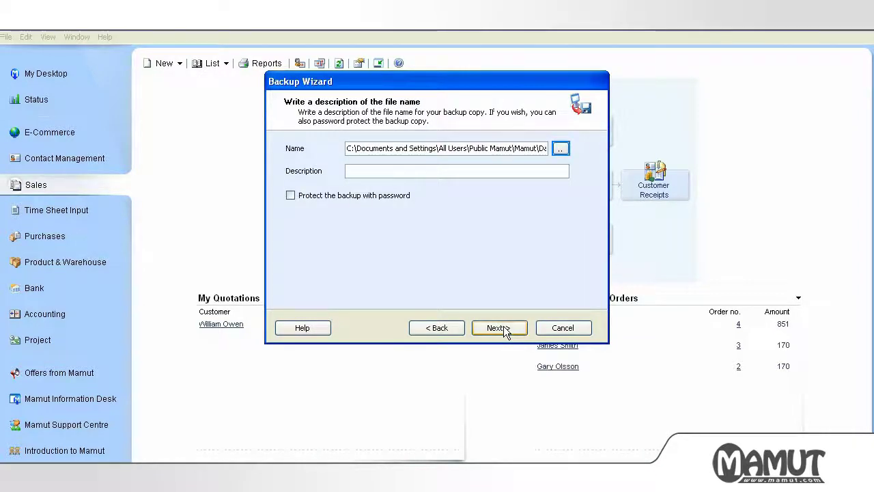
- Set the backup file to 'New pc' in the C:\Backup folder
click(562, 148)
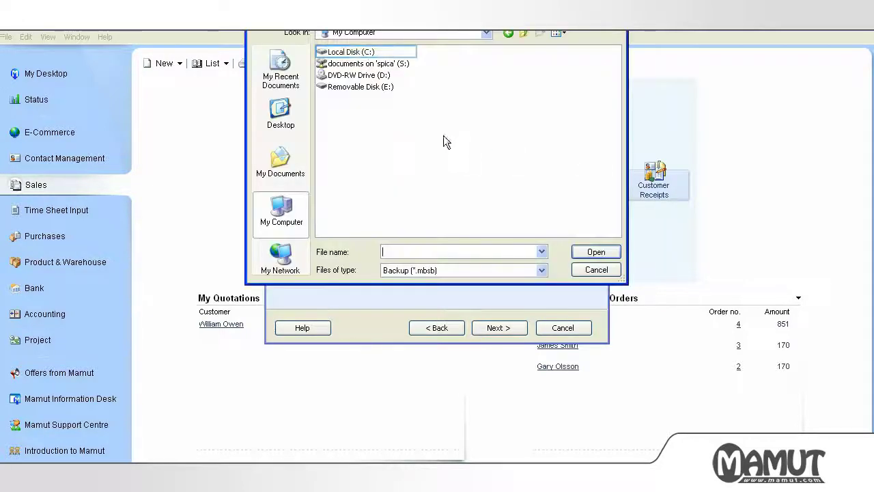
double_click(364, 53)
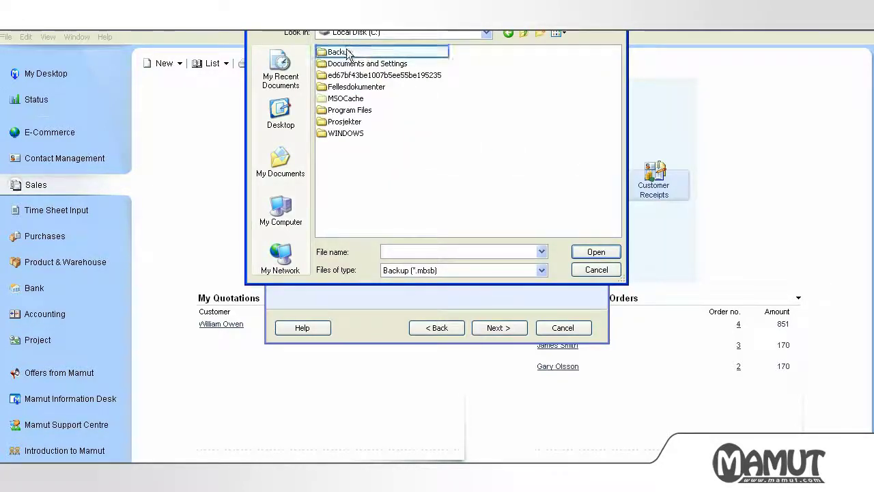
double_click(344, 53)
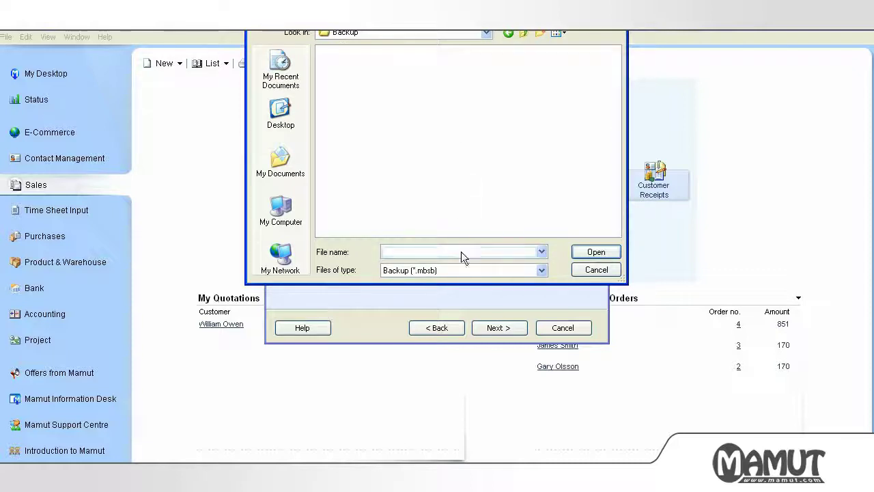
text(New)
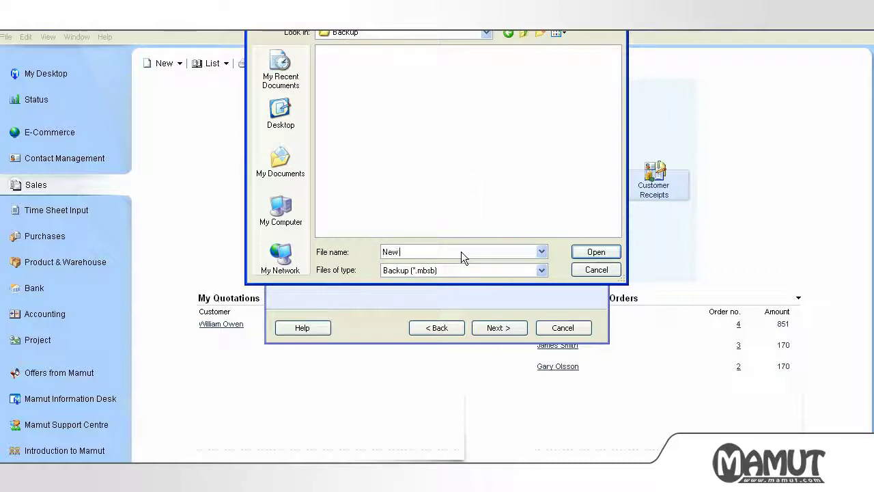
text( pc)
click(584, 254)
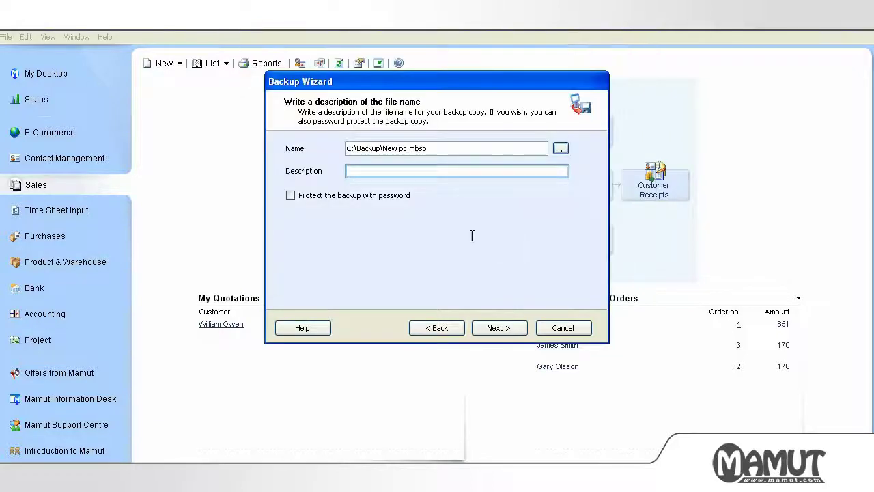
- Describe the backup as 'Backup to new pc' and leave password protection off
click(432, 172)
text(Backup to new pc)
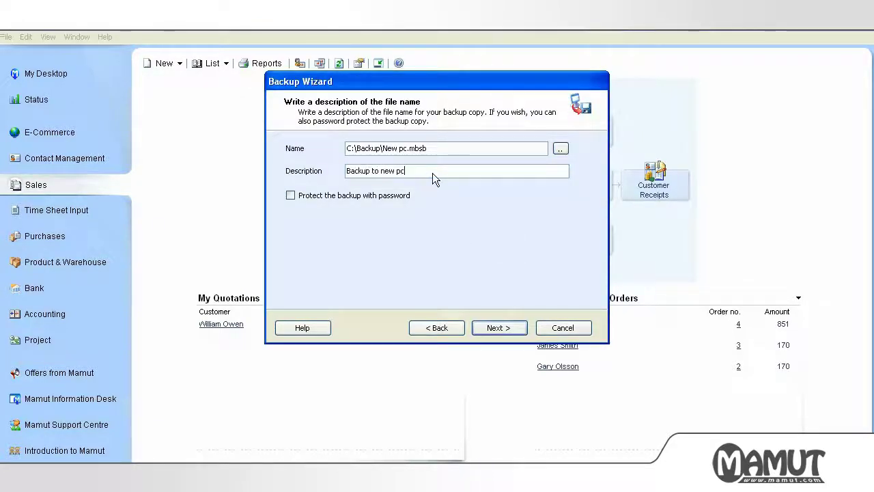
key(Tab)
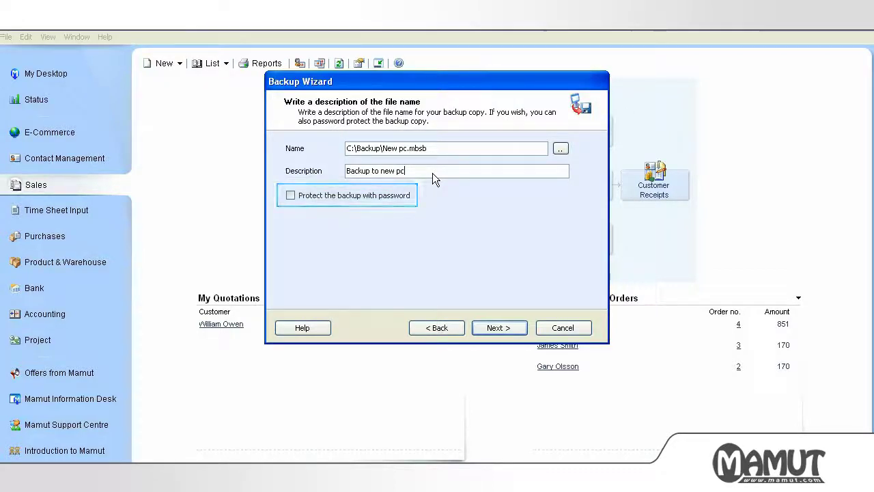
key(Tab)
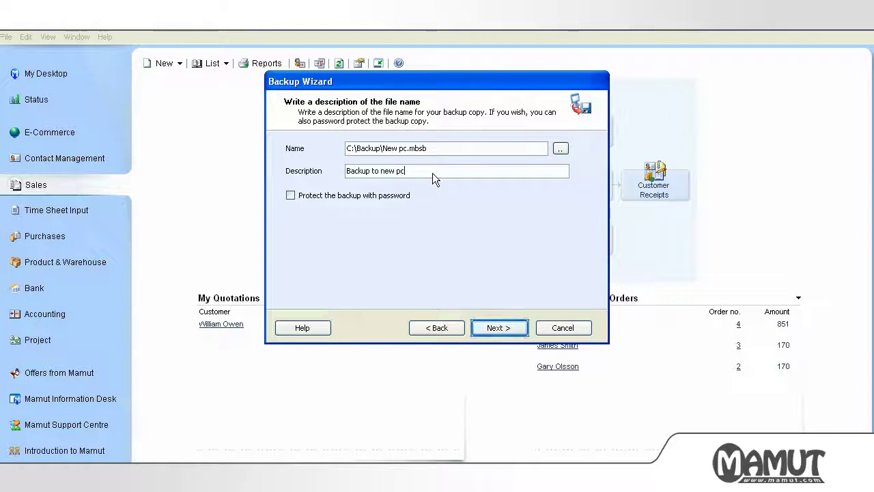
- Run the backup to produce New pc.mbsb and finish the wizard after it succeeds
click(503, 327)
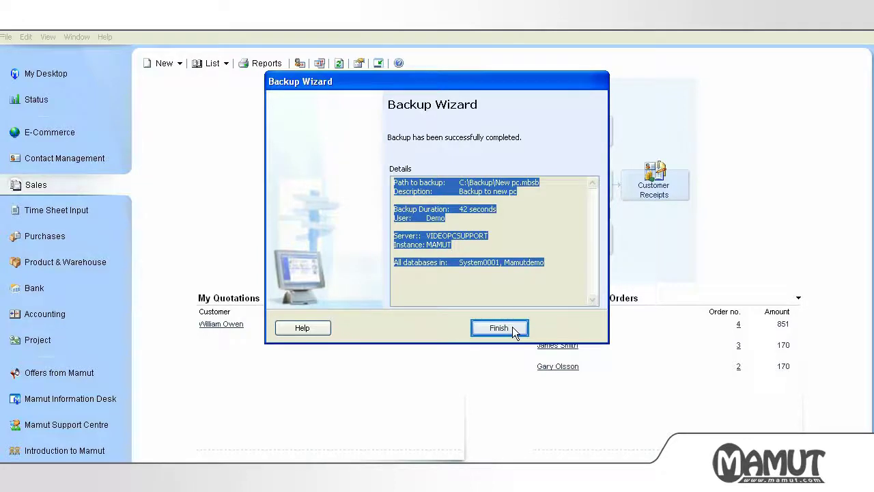
click(511, 326)
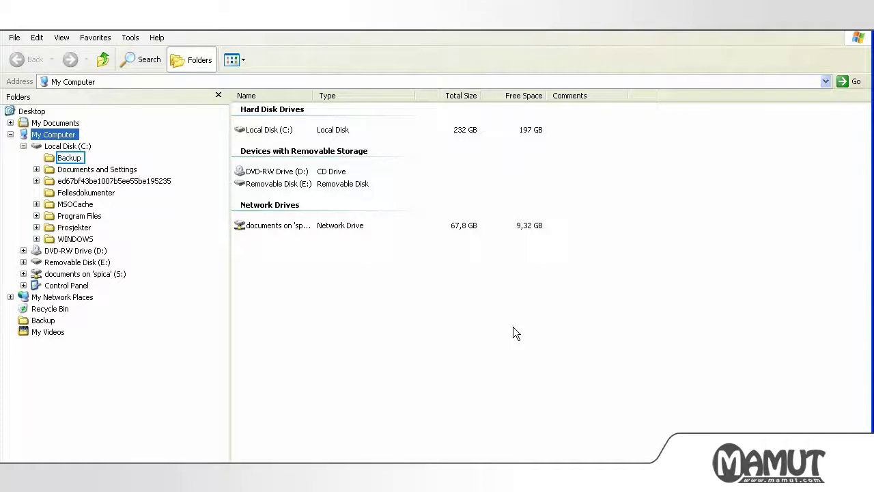
- Copy New pc.mbsb from C:\Backup and paste it onto Removable Disk (E:)
click(64, 159)
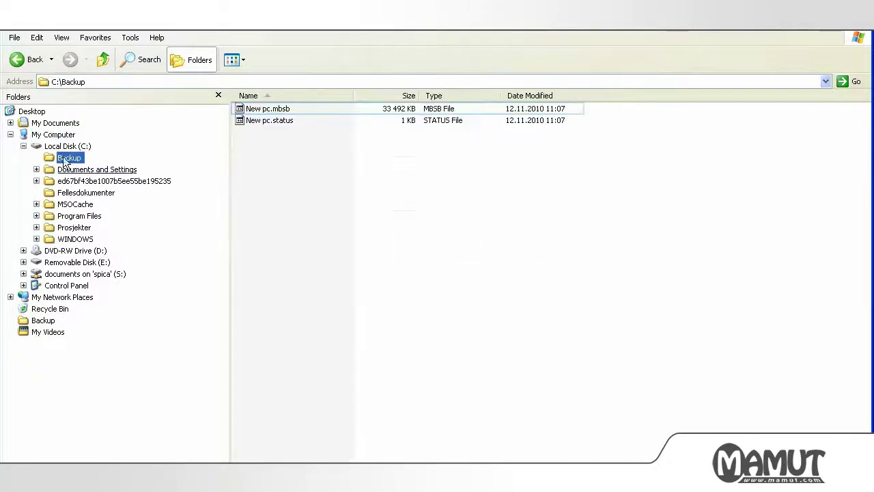
click(271, 112)
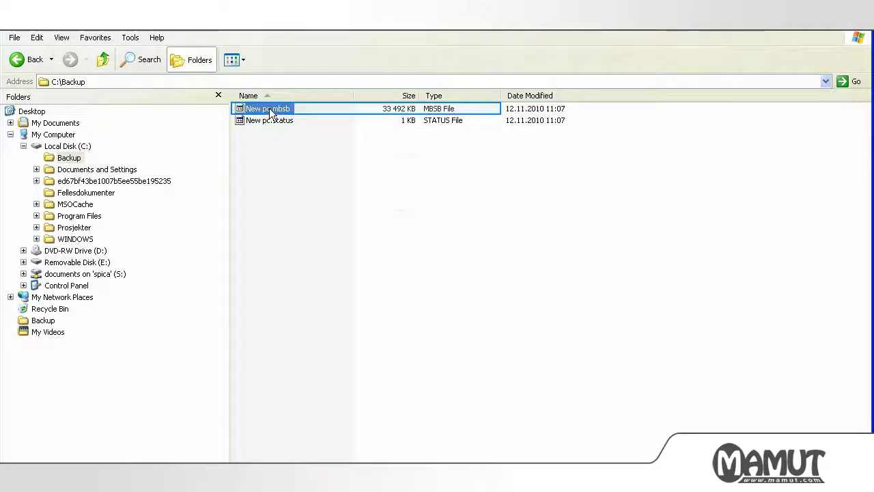
right_click(270, 111)
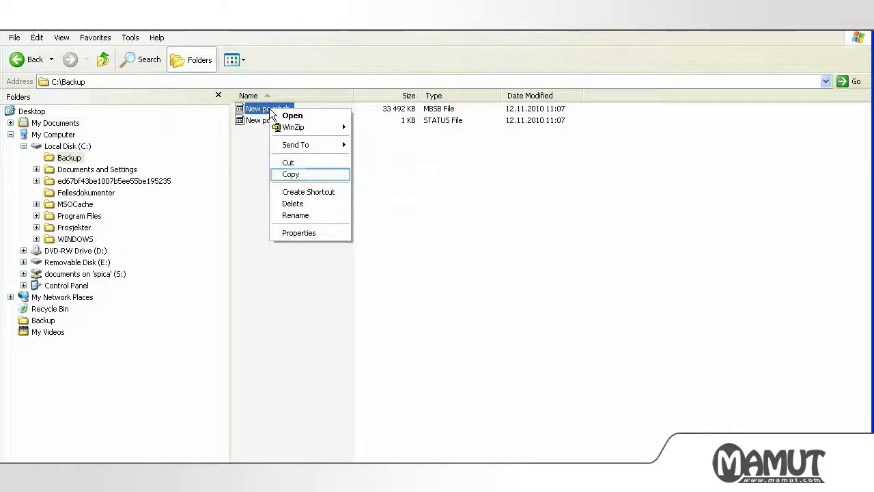
click(287, 175)
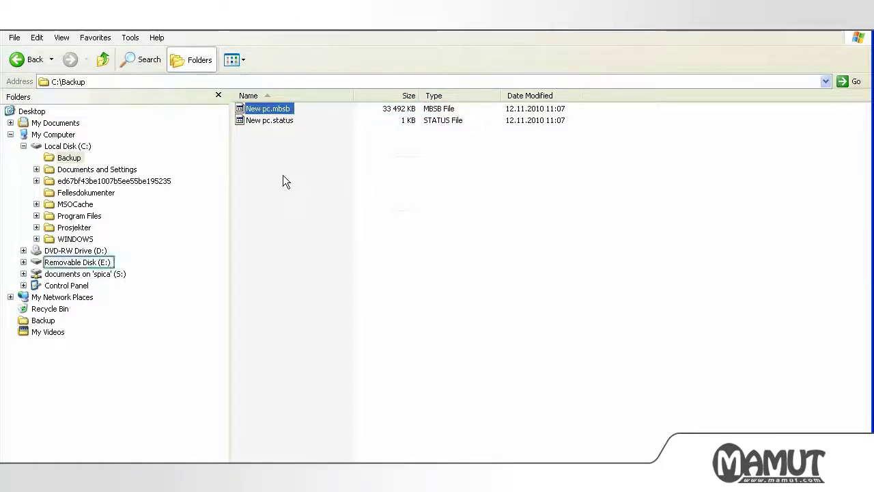
click(76, 262)
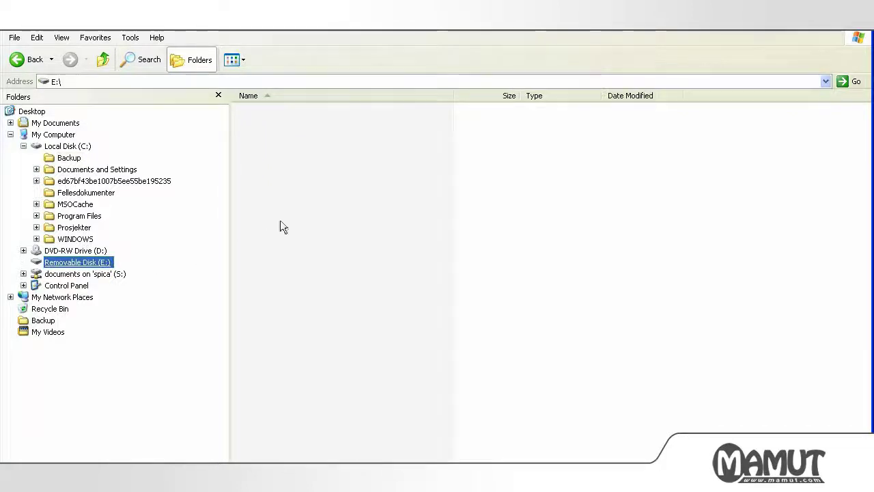
right_click(313, 159)
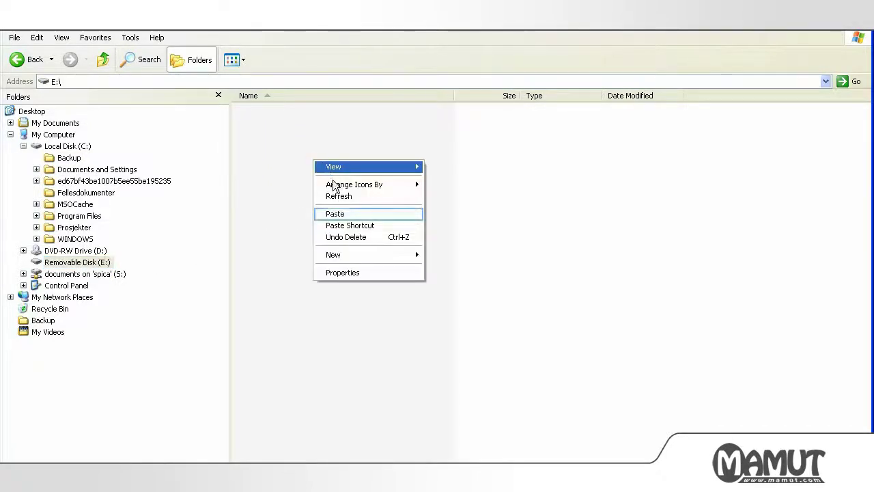
click(335, 214)
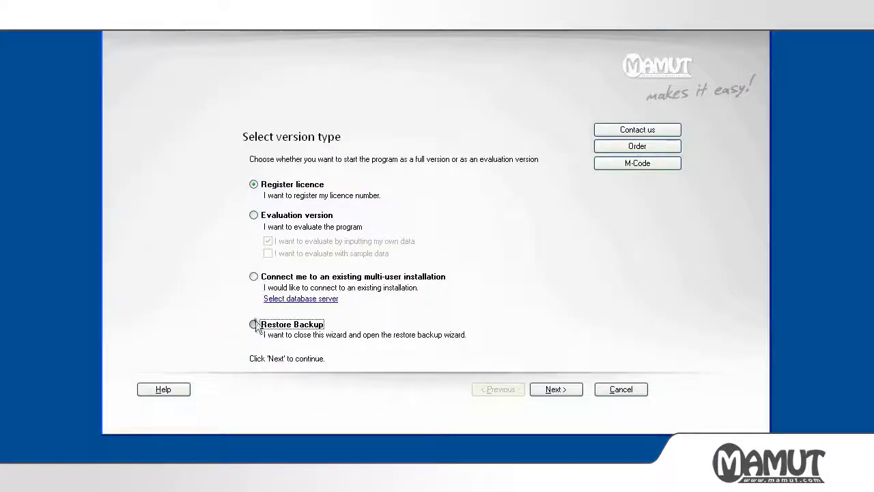
- Choose Restore Backup as the version type and continue into the restore wizard
click(254, 324)
click(556, 389)
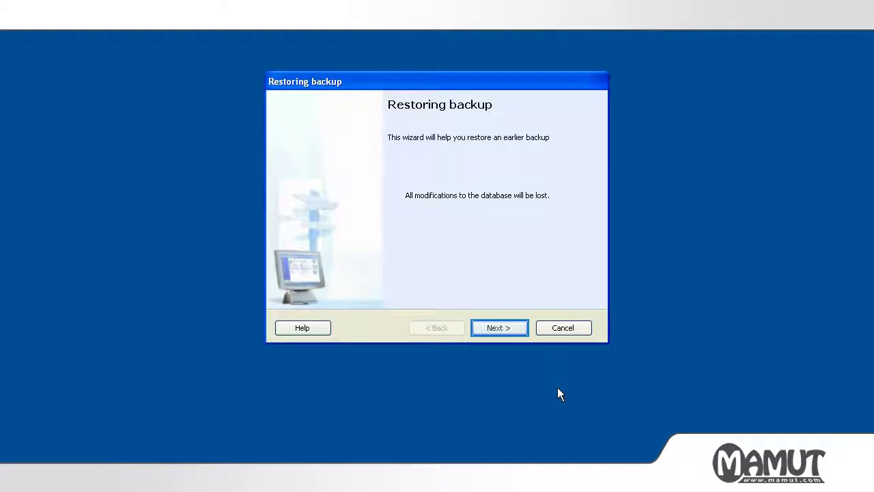
- Select External backup and pick E:\New pc.mbsb as the file to restore
click(495, 329)
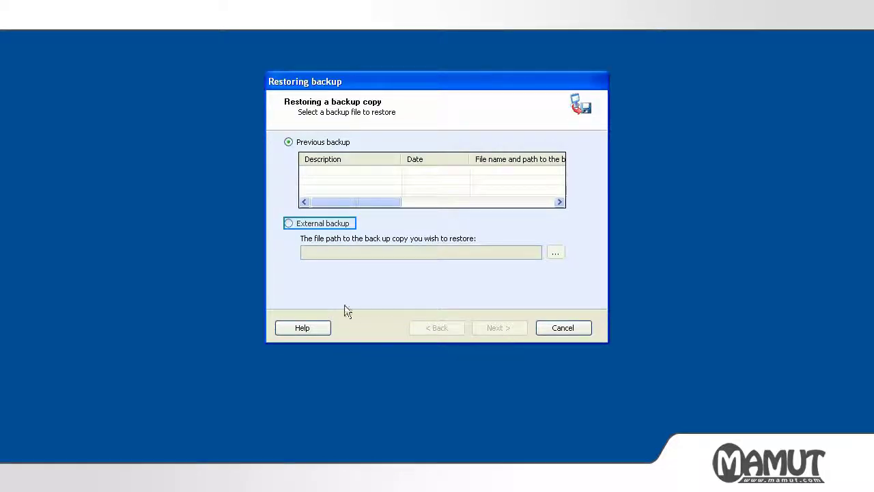
click(287, 223)
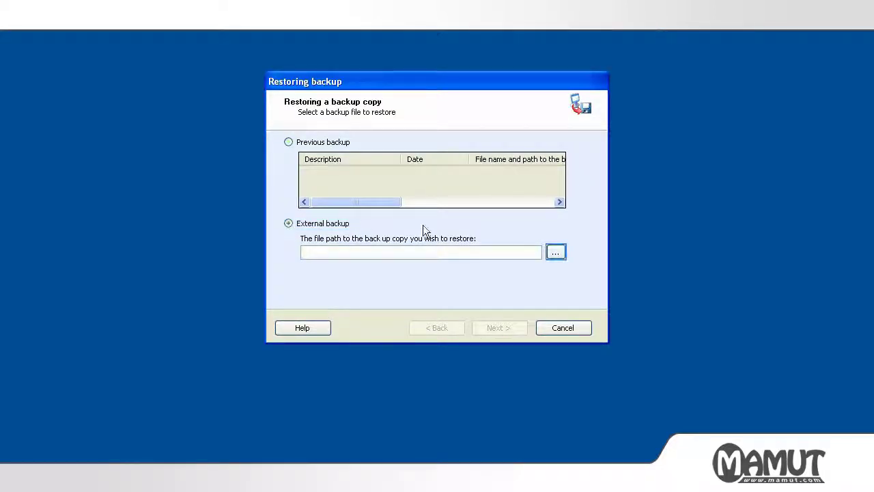
click(555, 247)
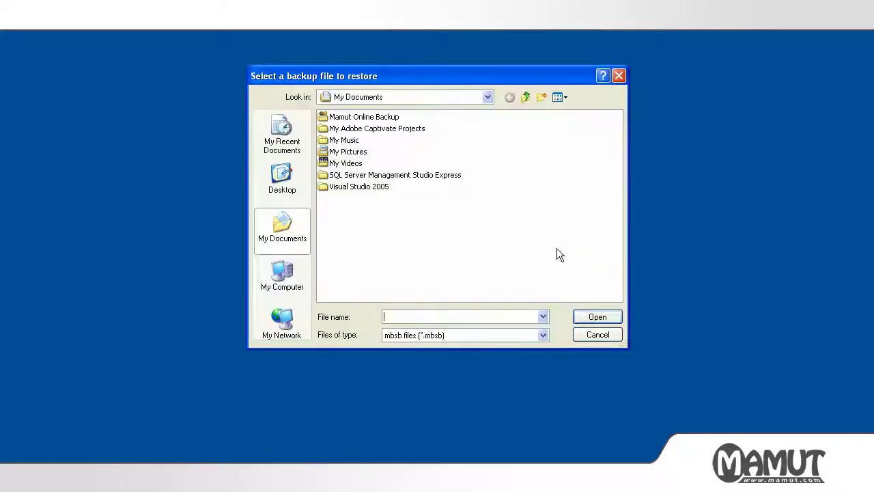
click(284, 271)
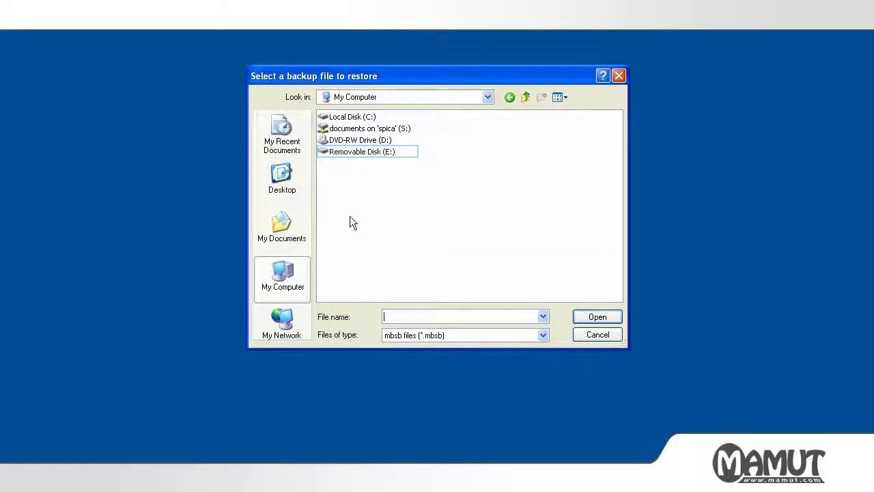
double_click(358, 151)
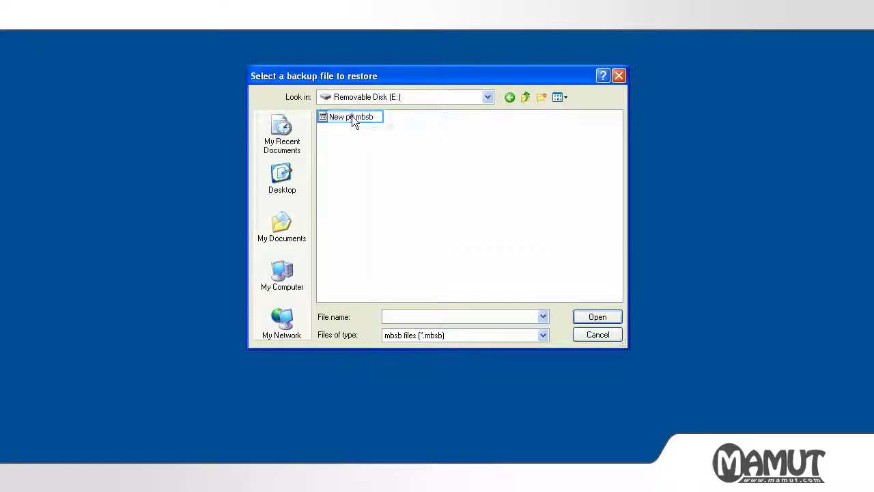
click(352, 117)
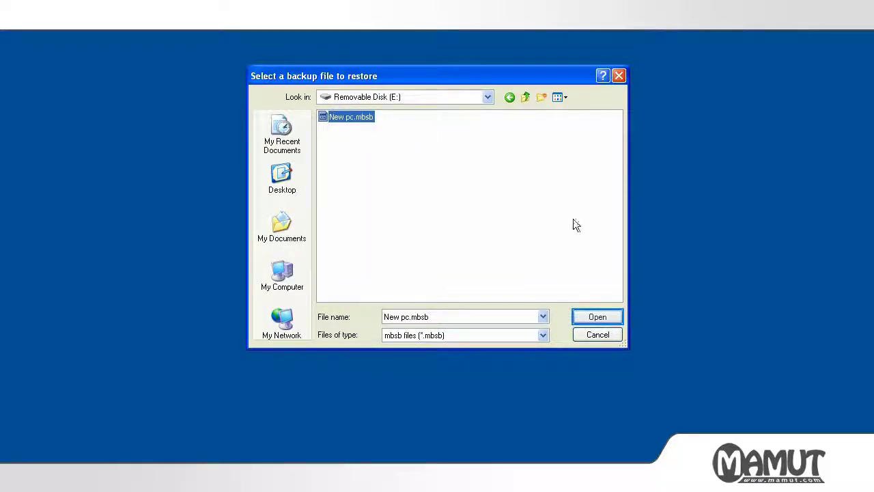
click(593, 317)
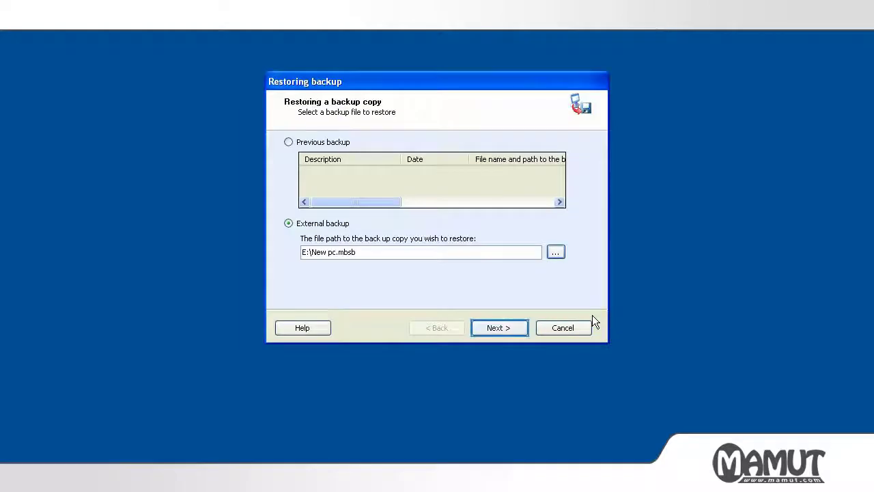
- Review the backup details and tick 'I have read and understood the above warning'
click(505, 325)
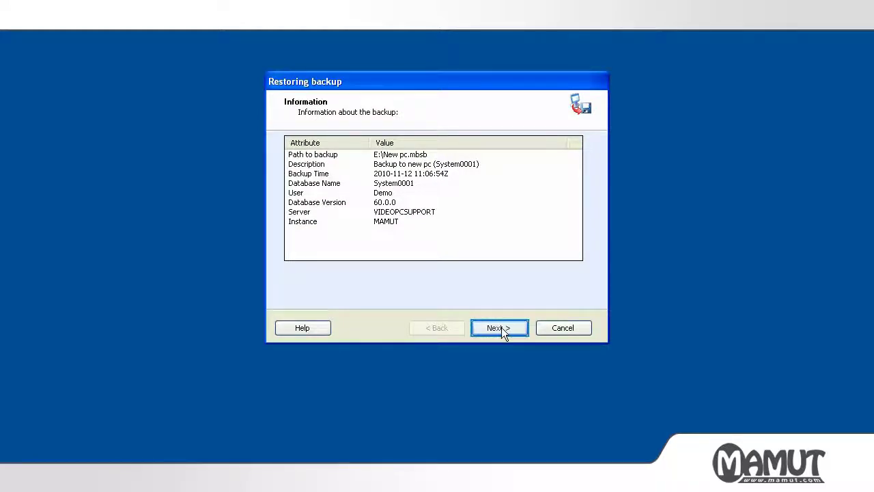
click(500, 327)
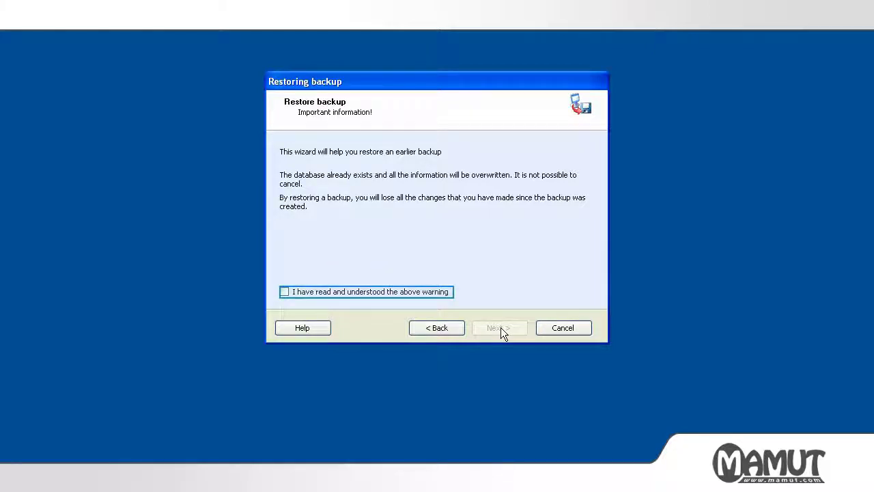
click(284, 291)
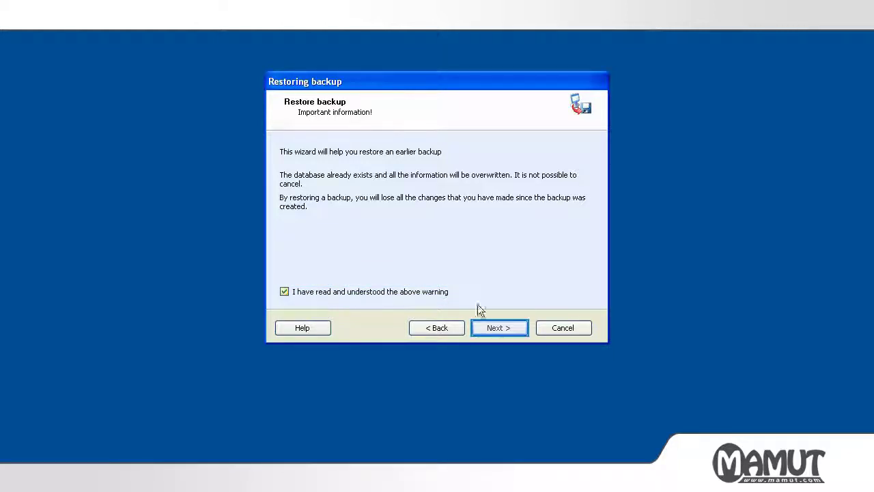
- Begin restoring the 'Backup to new pc' database and wait for it to complete
click(506, 325)
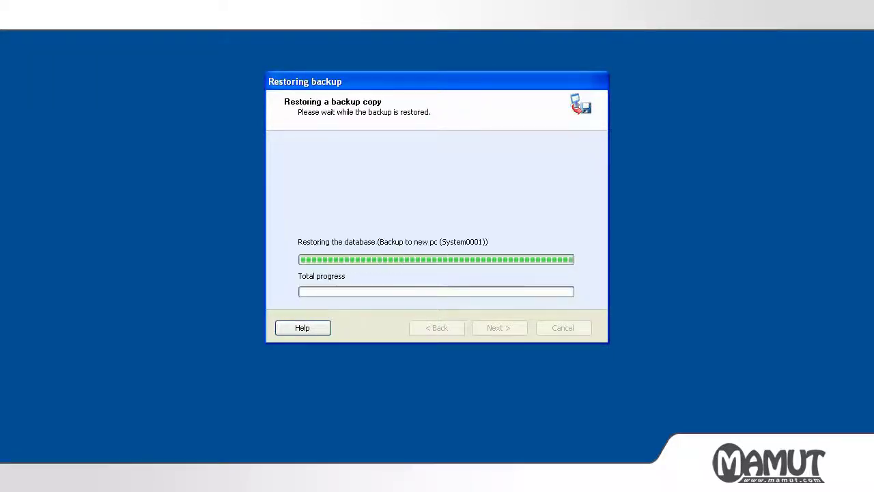